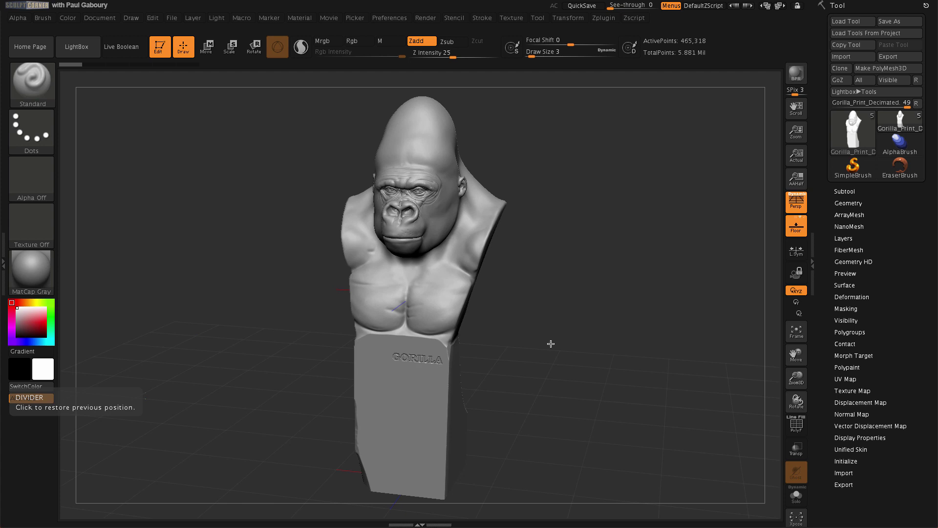
Turn on the wireframe and inspect the bust's front, chest and GORILLA pedestal
drag(554, 365, 549, 361)
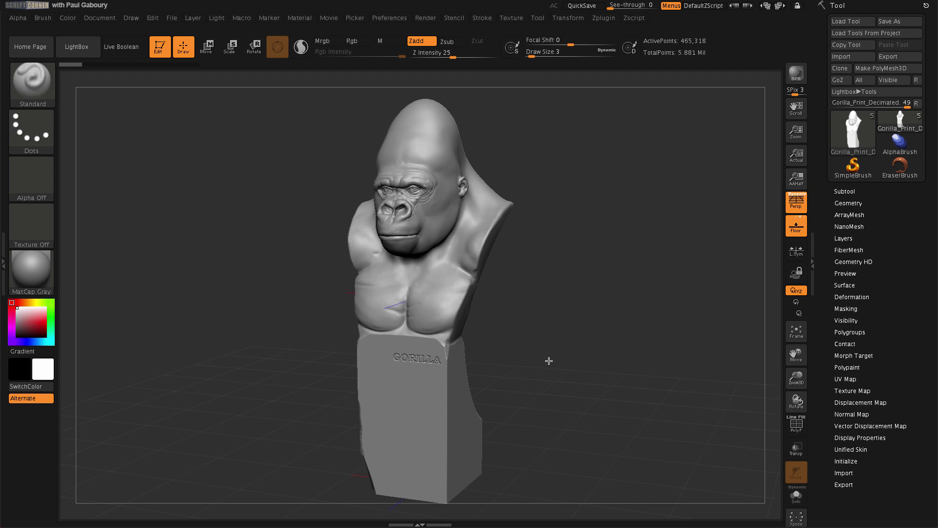
drag(549, 360, 590, 406)
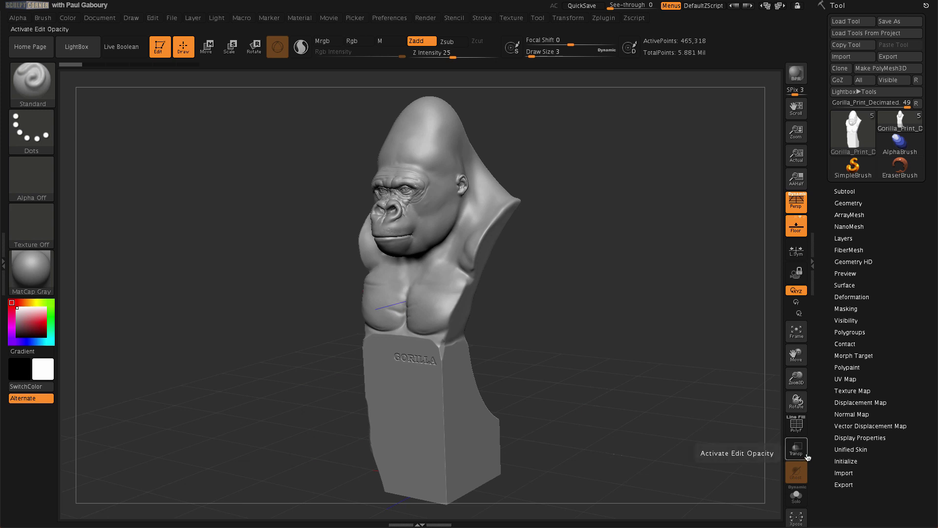
click(796, 426)
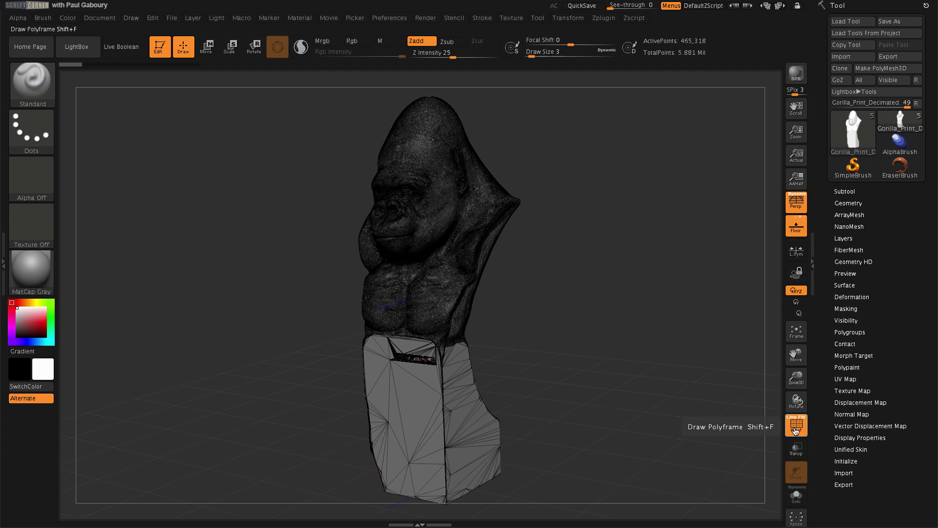
alt+drag(553, 356, 496, 330)
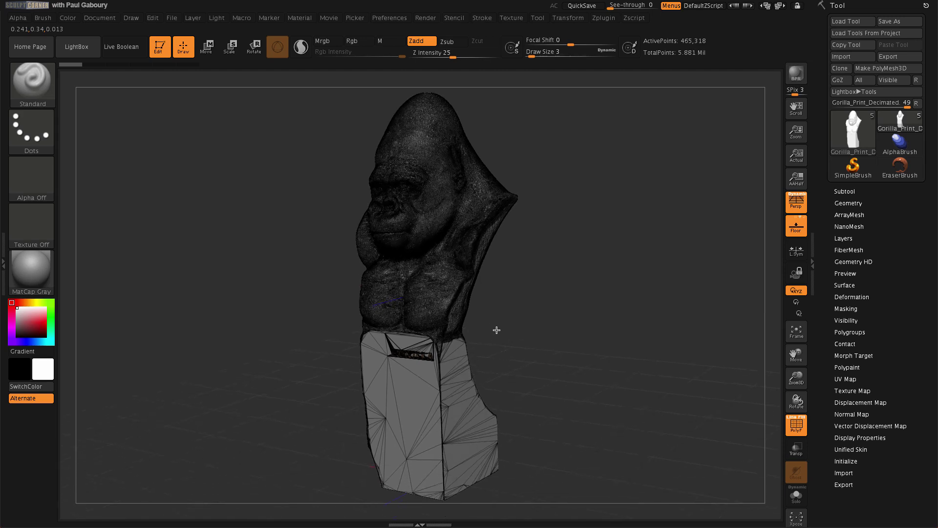
ctrl+right_drag(454, 375, 527, 453)
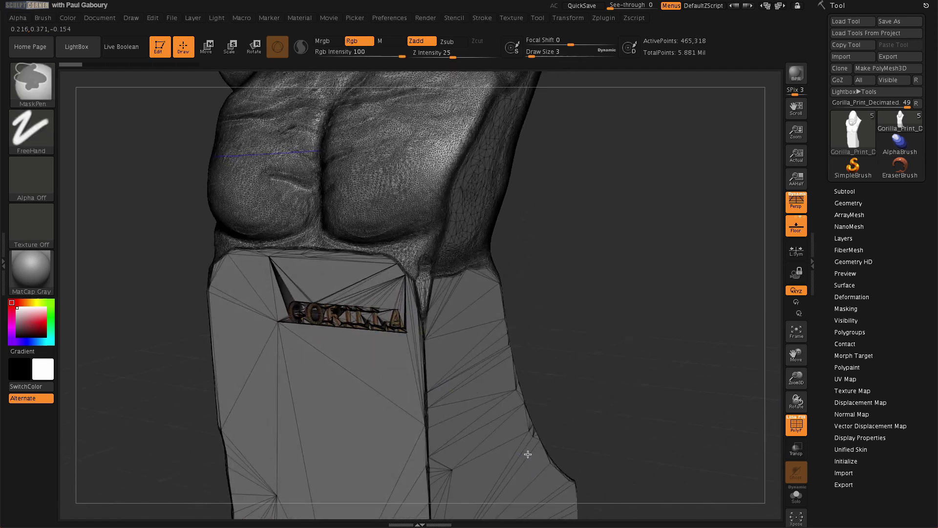
alt+drag(481, 288, 456, 389)
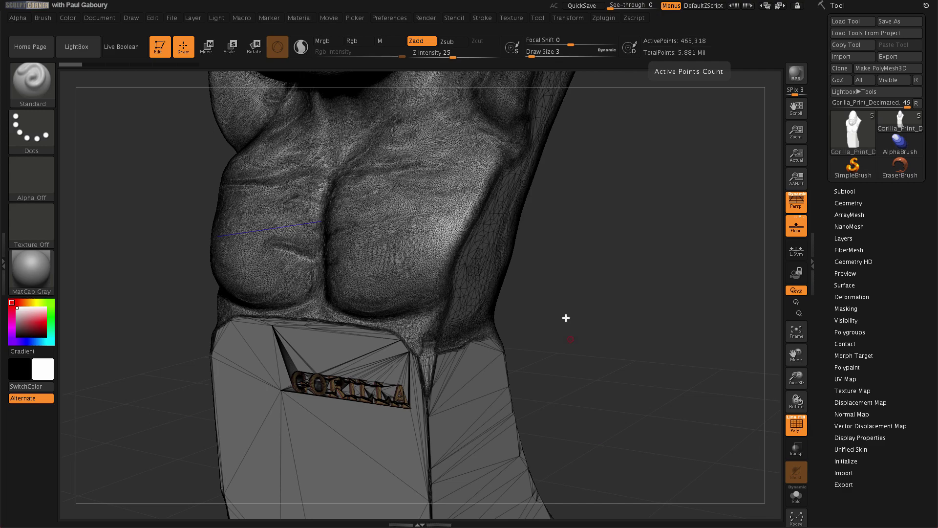
Inspect the head and flat back, settle on the face, and hide the wireframe
alt+drag(565, 318, 533, 410)
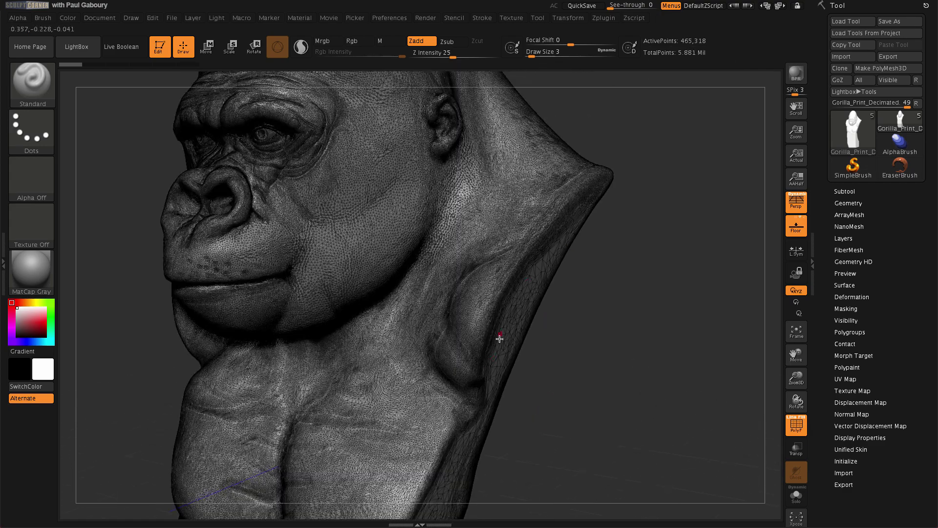
drag(509, 312, 522, 374)
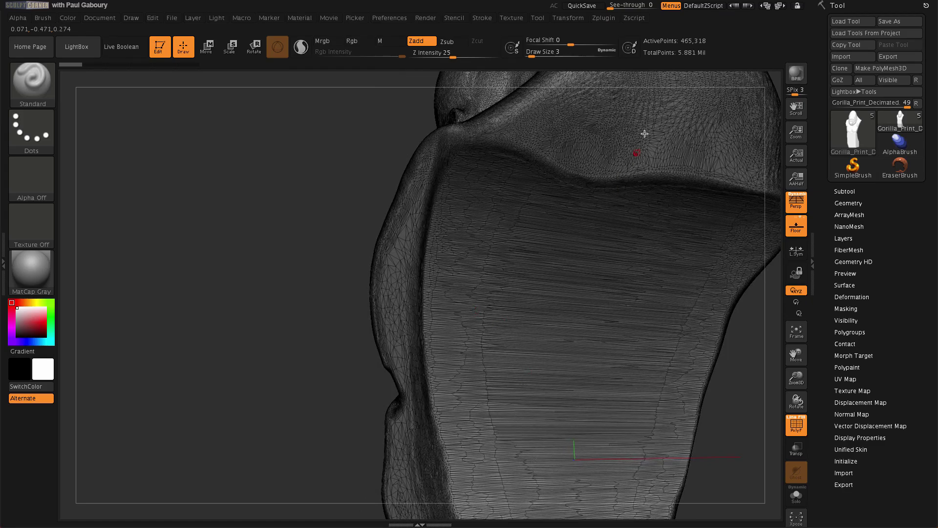
mouse_move(644, 134)
alt+right_down()
mouse_move(576, 327)
mouse_move(596, 321)
mouse_move(606, 335)
mouse_move(561, 339)
mouse_move(566, 321)
mouse_move(507, 325)
mouse_move(514, 331)
alt+right_up()
drag(515, 331, 501, 316)
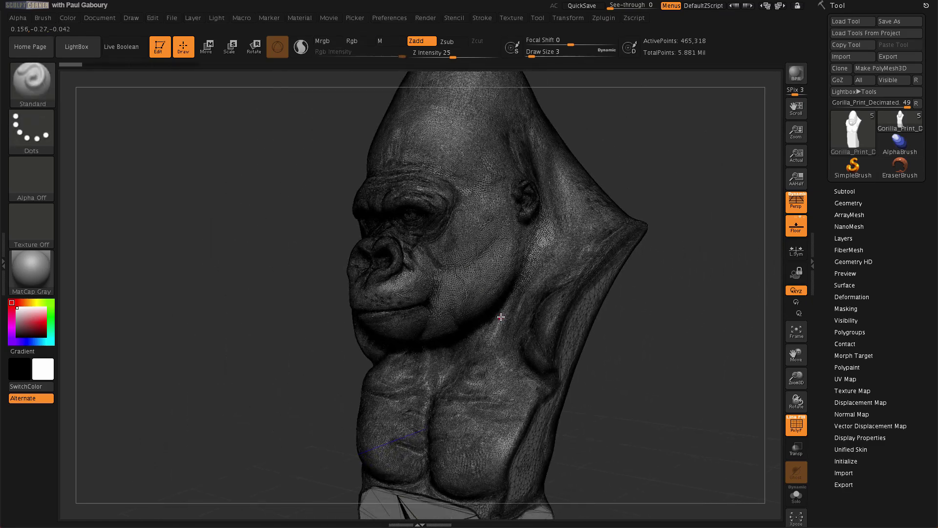
key(shift+f)
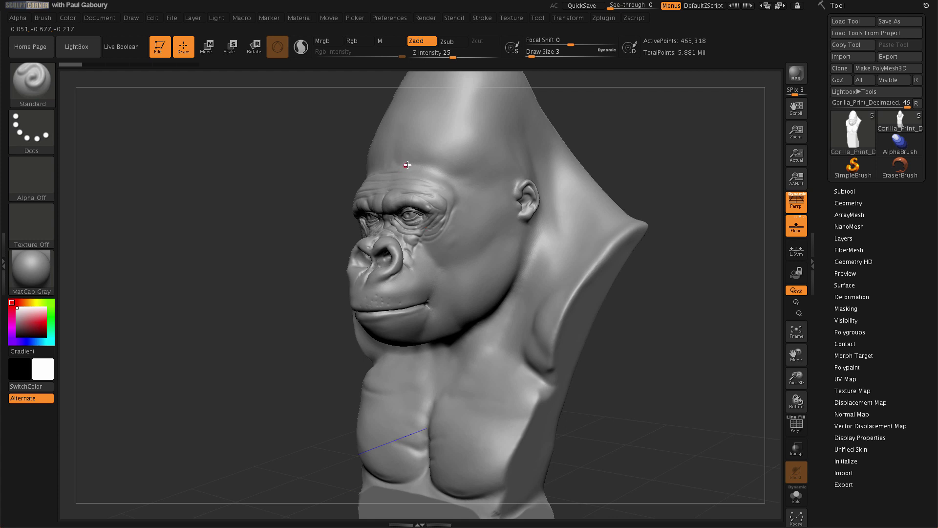
Enable Sculptris Pro mode from the Stroke menu's Sculptris Pro options
click(483, 19)
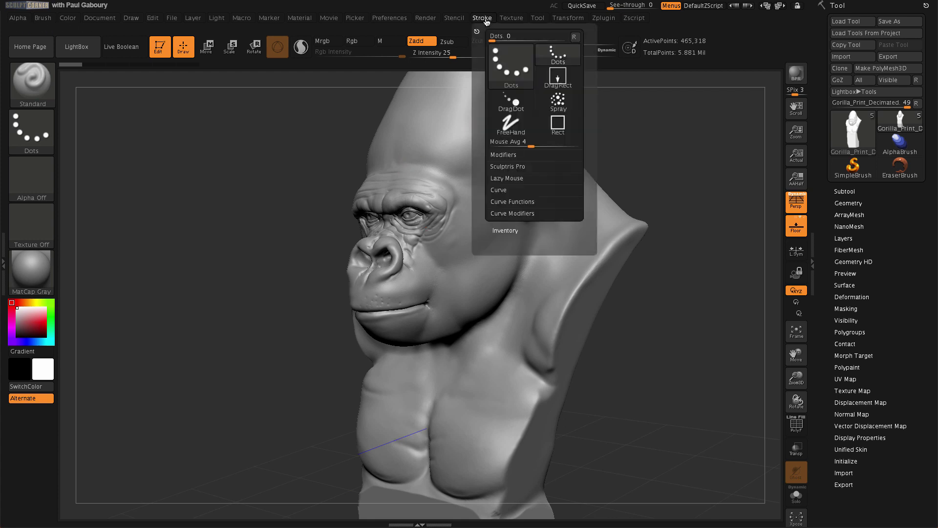
click(521, 167)
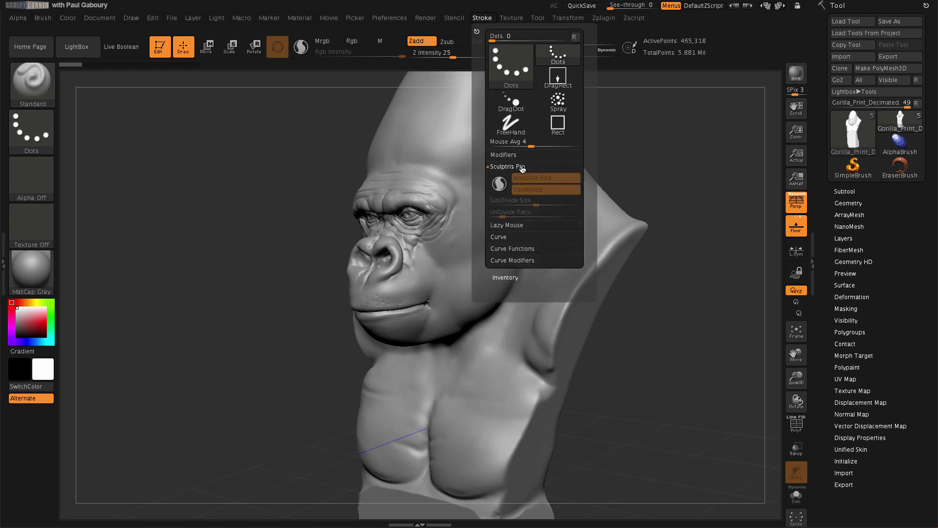
click(499, 186)
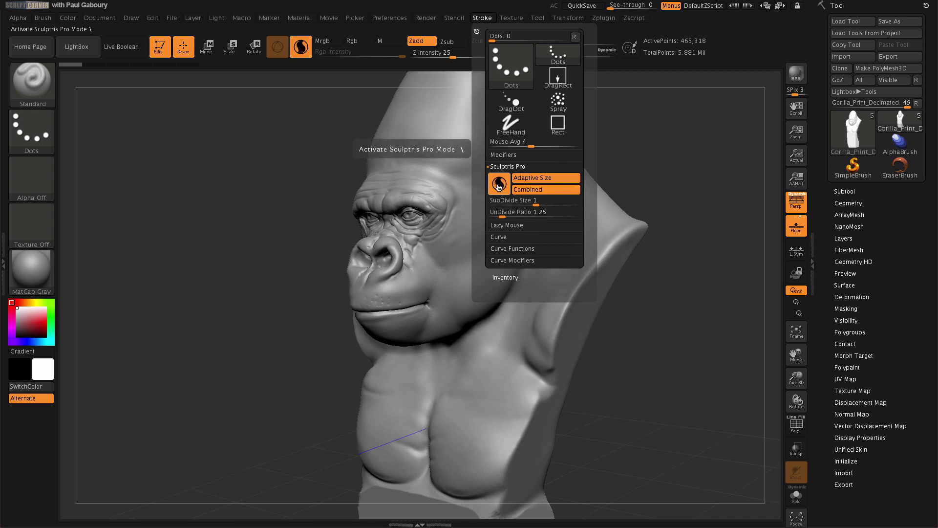
click(305, 52)
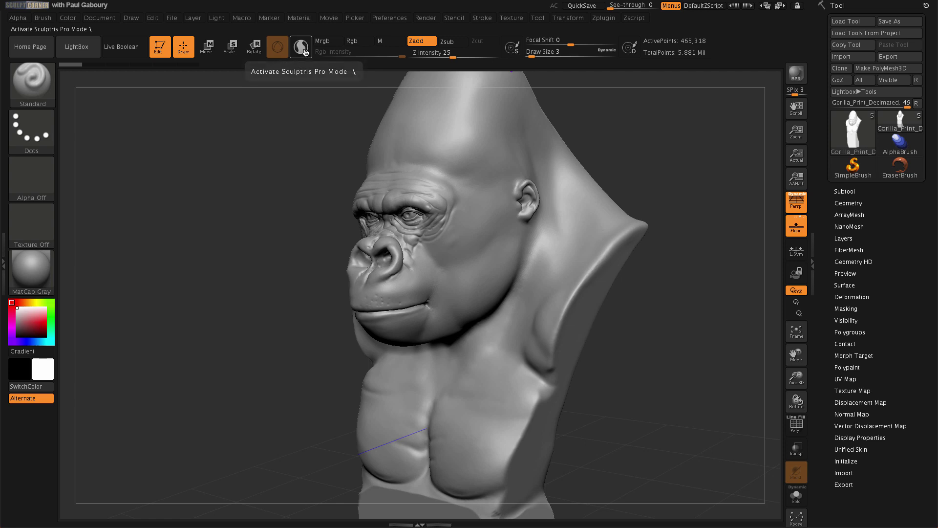
click(305, 52)
click(304, 54)
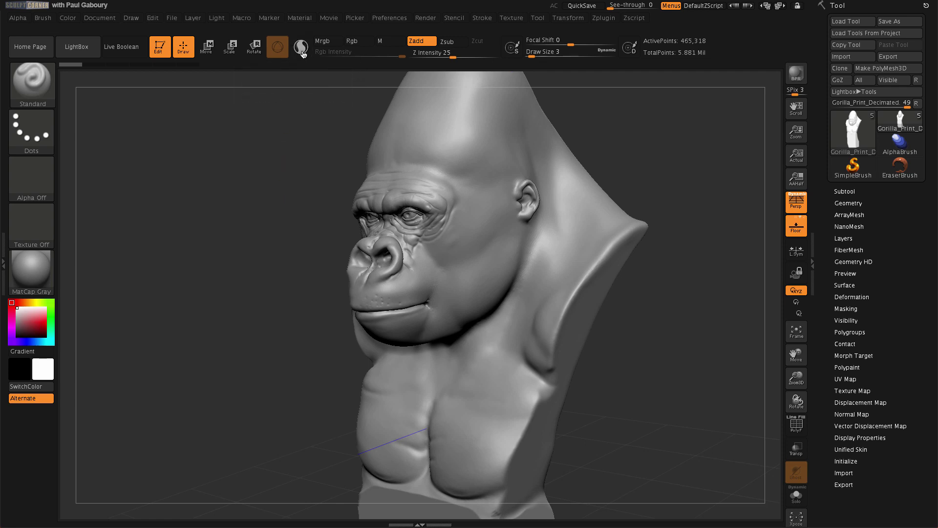
click(303, 52)
Switch to the DamStandard brush with the B, D, S shortcut
key(b)
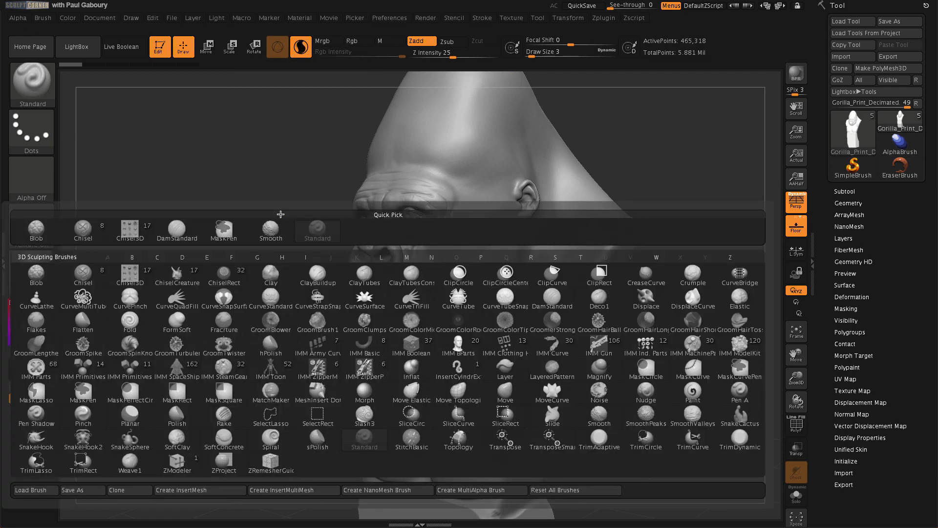
key(d)
key(s)
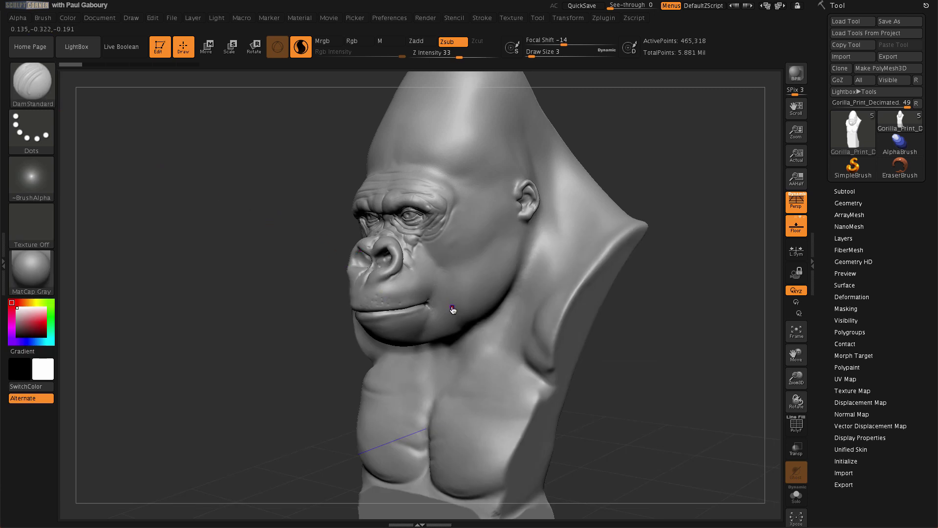
Set the brush size to 14 and zoom in on the gorilla's eye
key(s)
drag(452, 308, 457, 306)
alt+right_drag(454, 295, 456, 373)
ctrl+right_drag(420, 313, 494, 412)
ctrl+right_drag(438, 341, 450, 383)
At size 4, carve creases along the lower eye bag and toward the cheek
text(s)
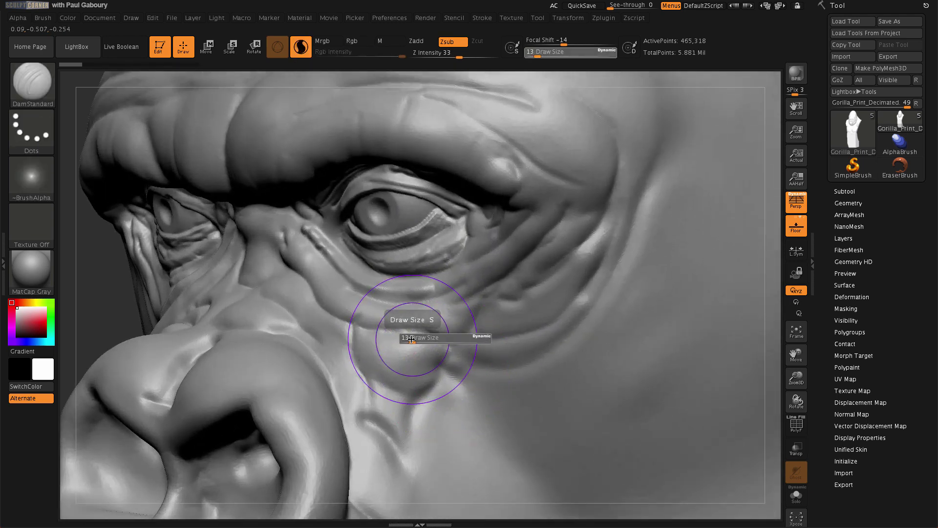
text(4)
key(Return)
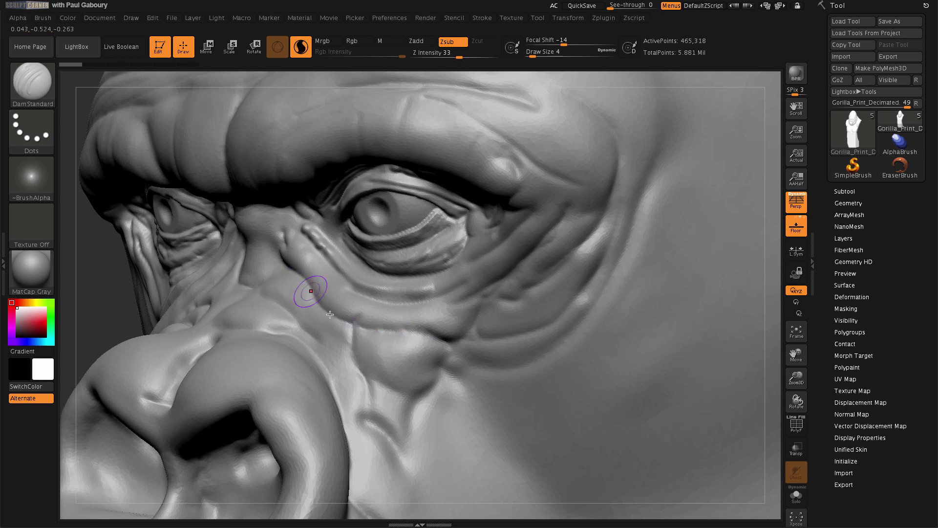
mouse_move(352, 326)
mouse_down()
mouse_move(404, 329)
mouse_move(444, 346)
mouse_up()
mouse_move(304, 277)
mouse_down()
mouse_move(323, 305)
mouse_move(360, 321)
mouse_move(352, 360)
mouse_move(371, 402)
mouse_up()
At size 2, carve a finer lower-eye fold crease, deepen its right end, and zoom out
key(s)
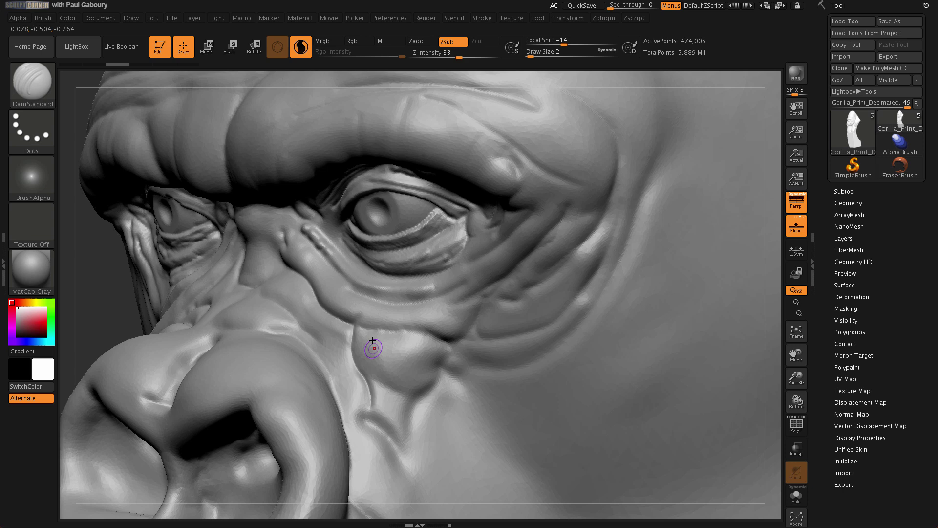
mouse_move(360, 327)
mouse_down()
mouse_move(452, 337)
mouse_move(475, 320)
mouse_move(485, 336)
mouse_up()
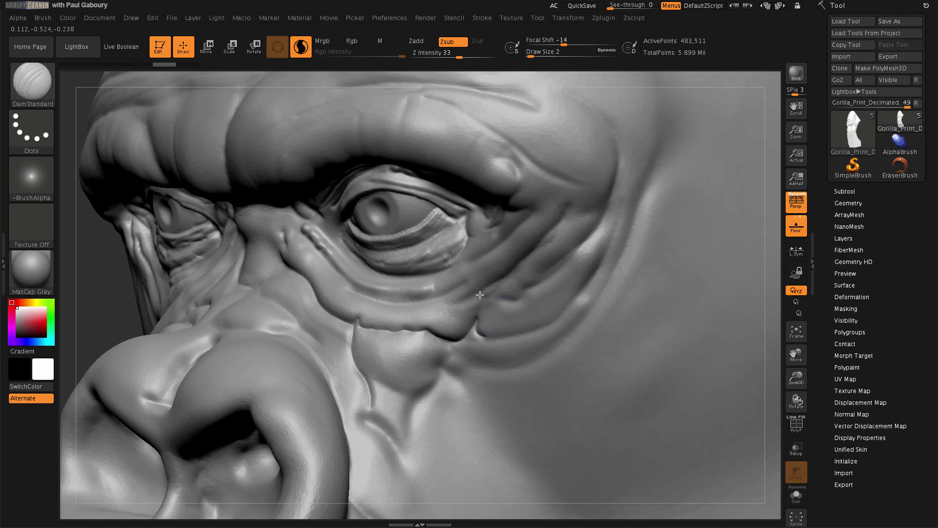
mouse_move(478, 294)
mouse_down()
mouse_move(489, 295)
mouse_move(552, 227)
mouse_move(518, 255)
mouse_up()
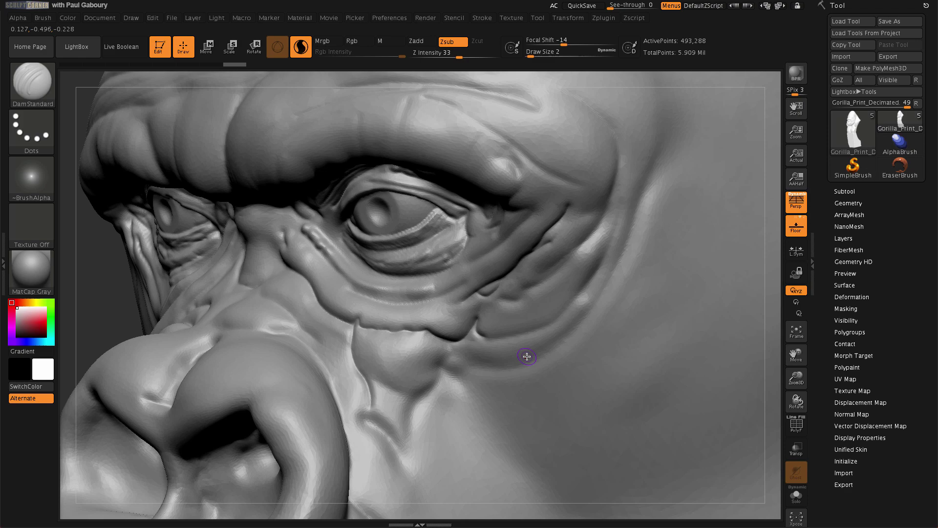
mouse_move(582, 333)
alt+right_down()
mouse_move(570, 381)
mouse_move(552, 393)
mouse_move(506, 332)
mouse_move(488, 345)
mouse_move(482, 310)
alt+right_up()
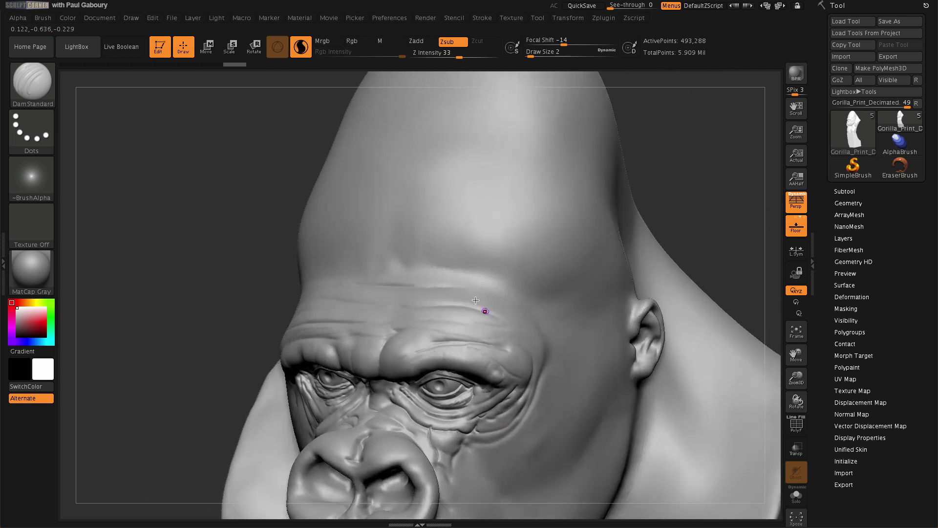
Carve a size-6 curved crease across the forehead above the brow, then smooth it slightly
key(s)
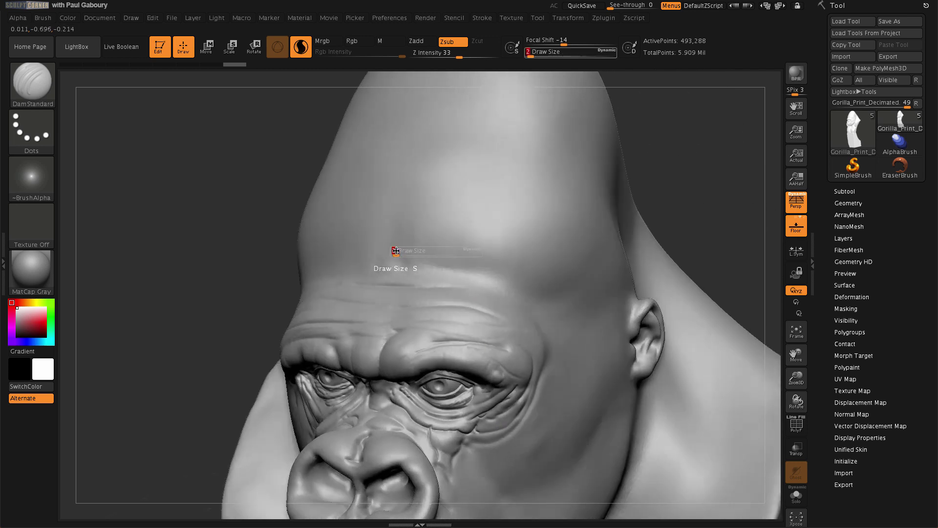
mouse_move(379, 249)
mouse_down()
mouse_move(540, 299)
mouse_move(586, 277)
mouse_up()
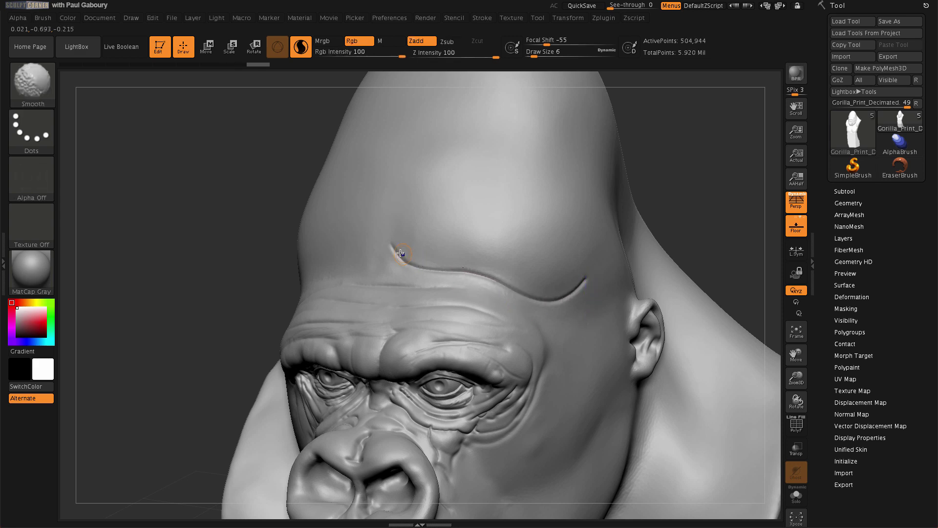
mouse_move(398, 252)
shift+mouse_down()
mouse_move(491, 281)
mouse_move(400, 261)
mouse_move(388, 250)
shift+mouse_up()
mouse_move(389, 249)
shift+mouse_down()
mouse_move(511, 293)
mouse_move(573, 293)
mouse_move(591, 276)
mouse_move(571, 293)
shift+mouse_up()
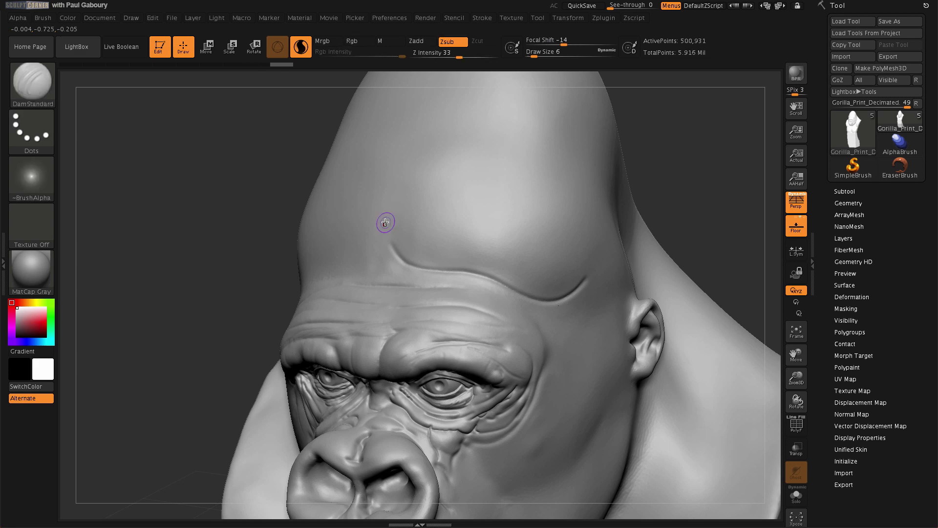
Dock the Stroke palette in the right tray above the Tool palette
click(482, 19)
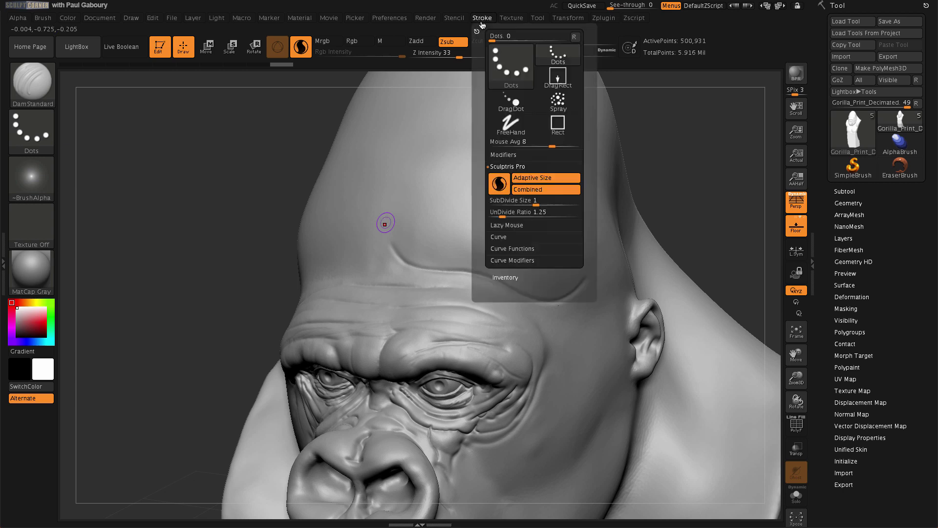
mouse_move(488, 48)
mouse_down()
mouse_move(817, 168)
mouse_move(857, 95)
mouse_up()
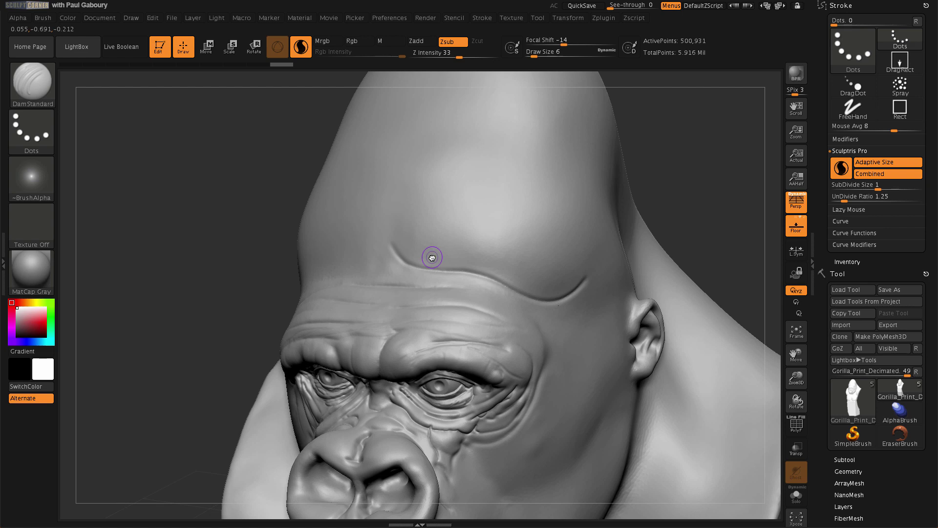
With wireframe shown, carve forehead grooves including a wide size-18 groove, then hide the wireframe
key(shift+f)
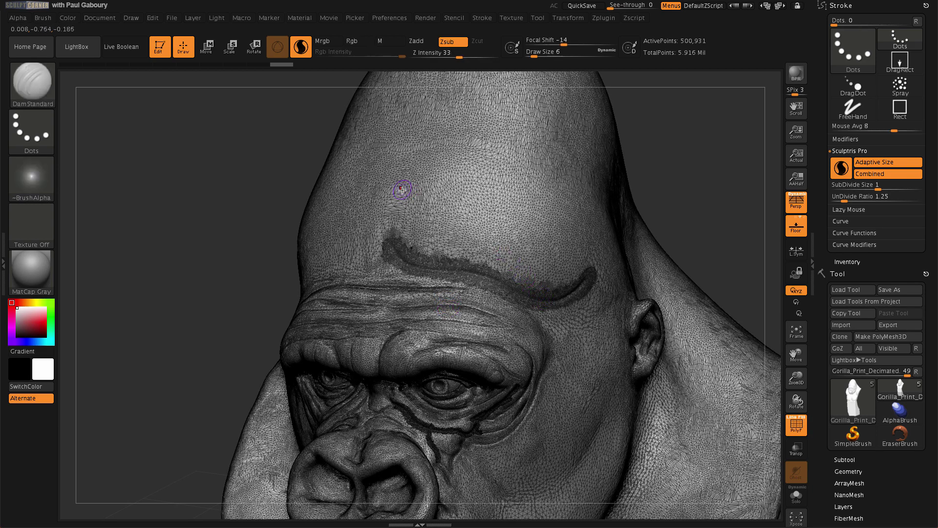
drag(402, 250, 547, 301)
drag(401, 222, 540, 269)
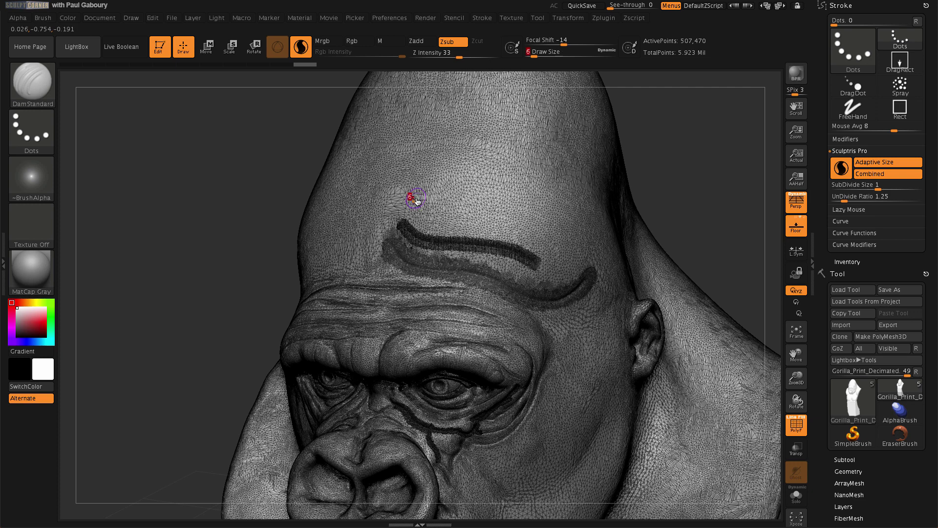
key(s)
mouse_move(420, 198)
mouse_down()
mouse_move(431, 192)
mouse_move(556, 228)
mouse_up()
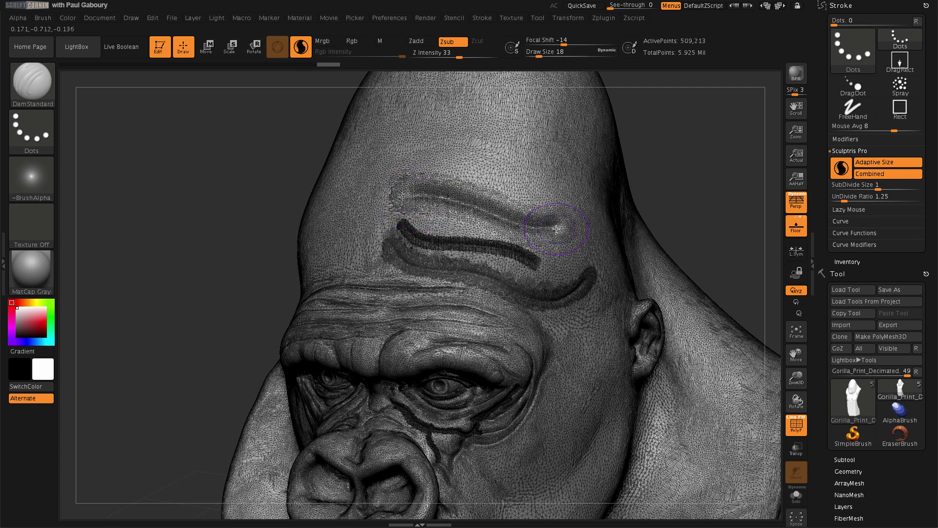
key(shift+f)
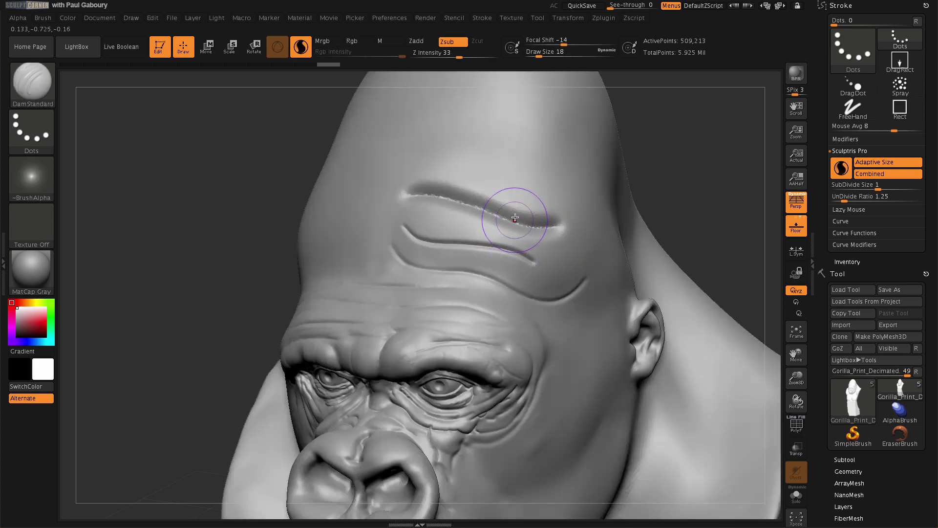
Smooth away the wide forehead groove, returning the mesh to 500,931 active points
mouse_move(502, 244)
shift+mouse_down()
mouse_move(523, 230)
mouse_move(499, 244)
shift+mouse_up()
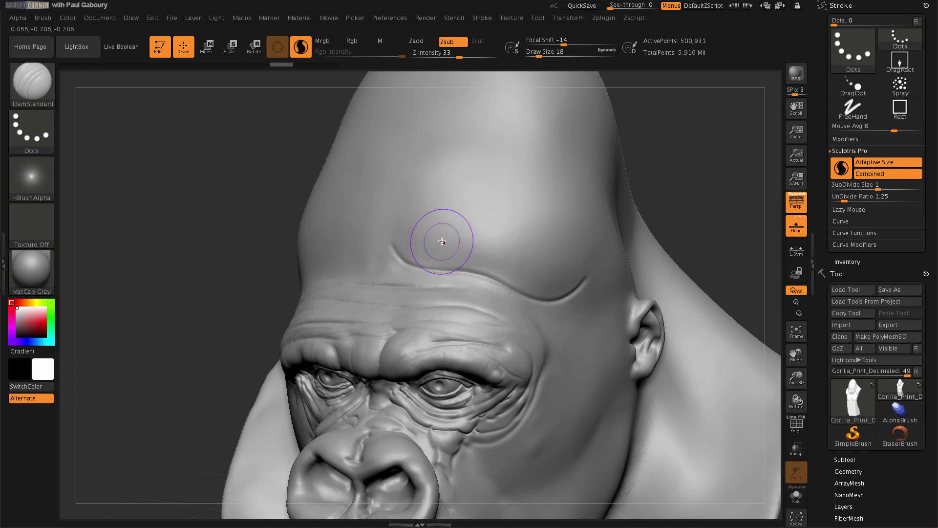
Set UnDivide Ratio to 1.25 and carve a wavy size-12 crease across the upper forehead
key(shift)
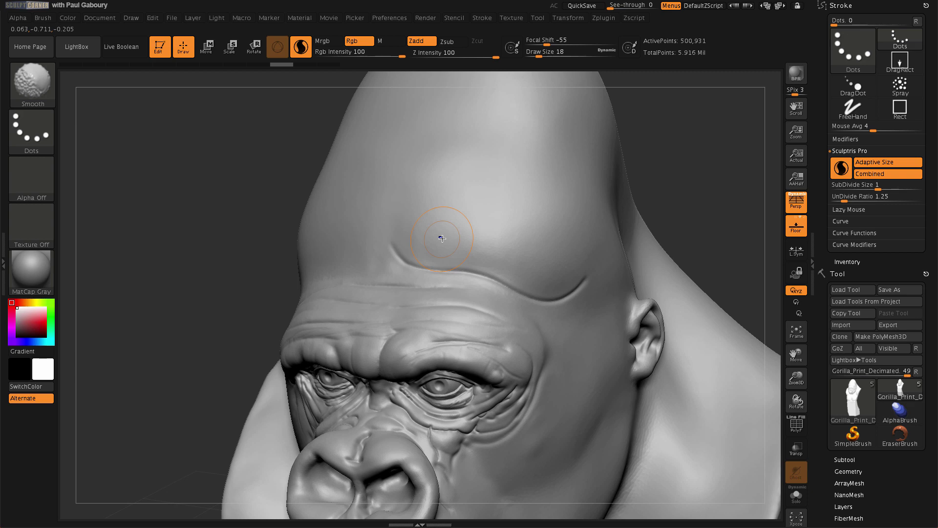
click(845, 197)
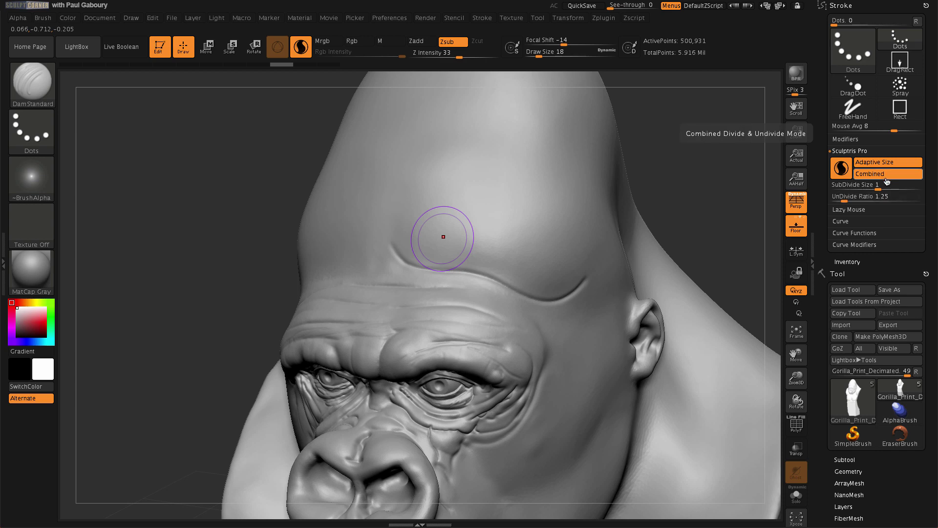
key(s)
mouse_move(431, 216)
mouse_down()
mouse_move(409, 226)
mouse_move(467, 237)
mouse_move(570, 234)
mouse_move(573, 205)
mouse_move(524, 185)
mouse_up()
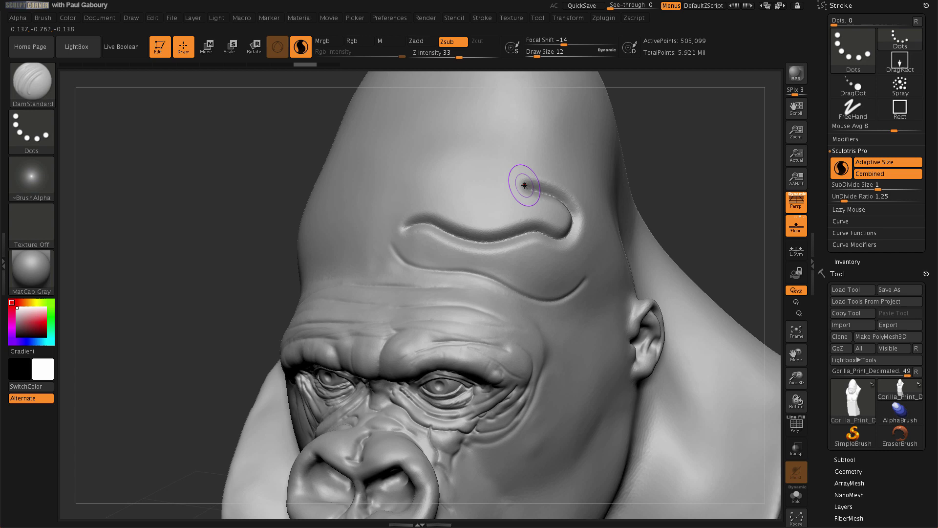
Undo the forehead groove, recarve it, and hook its right end upward into a curl
key(ctrl)
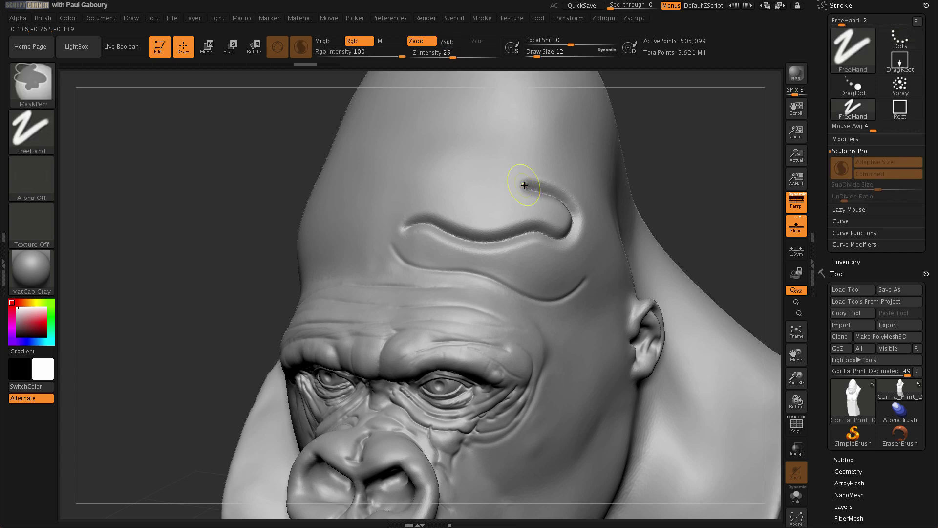
key(ctrl+z)
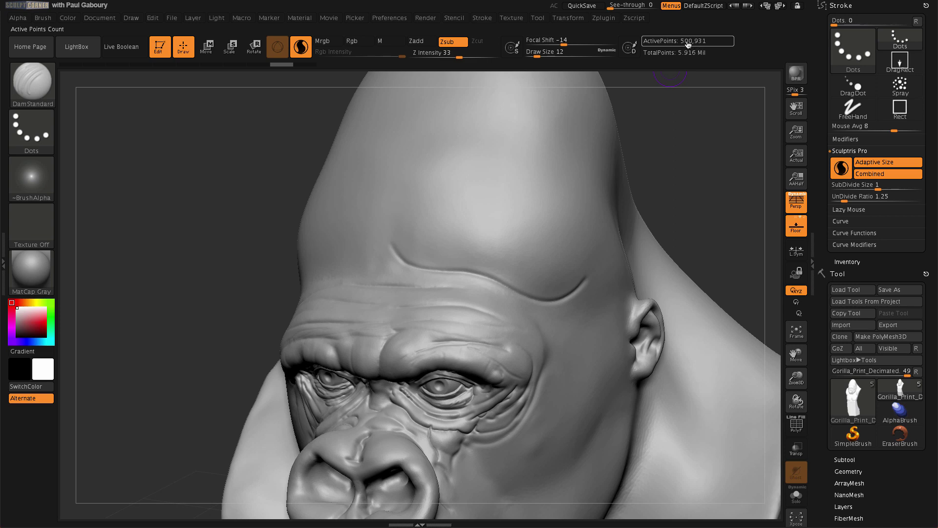
mouse_move(400, 224)
mouse_down()
mouse_move(512, 250)
mouse_move(532, 249)
mouse_move(556, 227)
mouse_move(569, 254)
mouse_move(579, 248)
mouse_move(578, 211)
mouse_move(544, 190)
mouse_up()
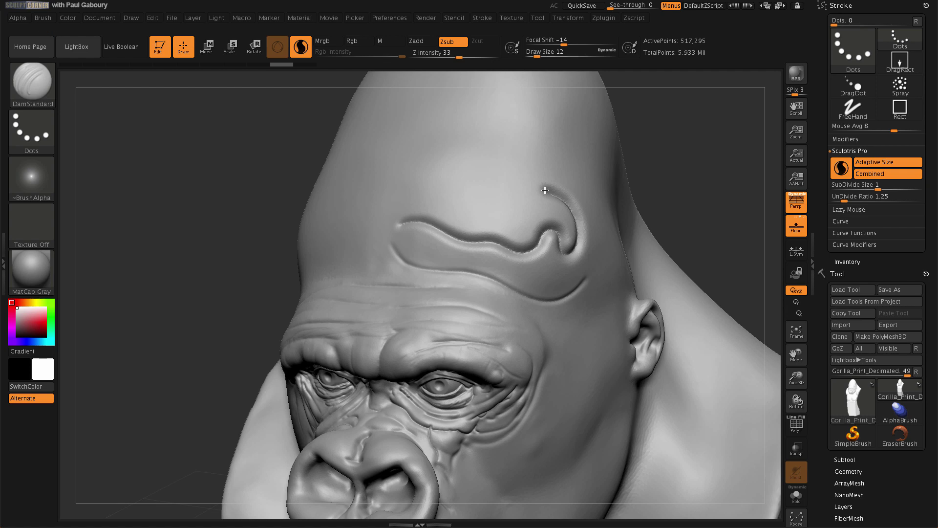
drag(545, 190, 542, 190)
Undo the forehead curl and set the Sculptris Pro UnDivide Ratio to 2
click(842, 197)
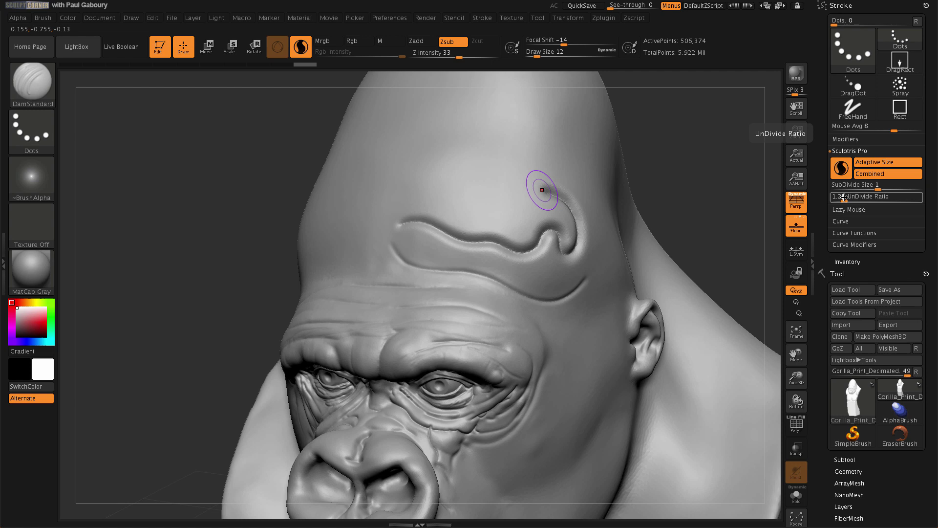
key(ctrl+z)
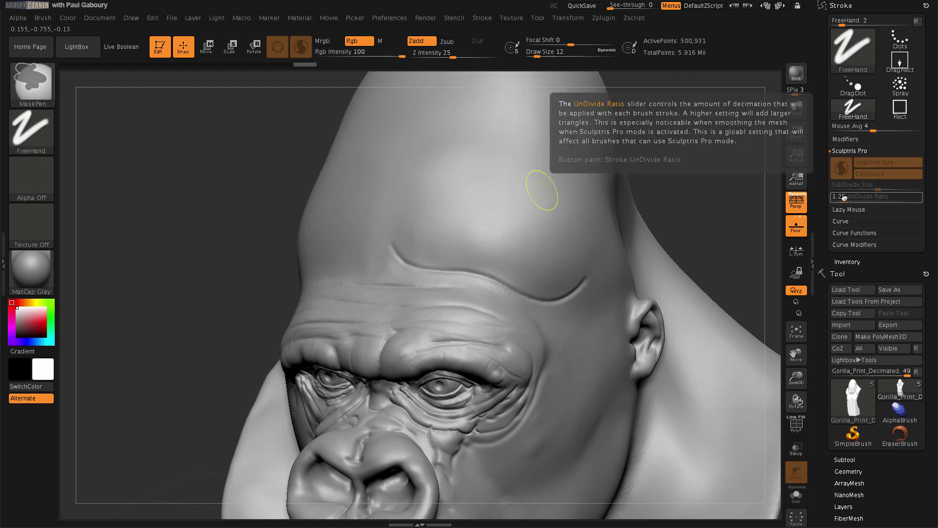
click(843, 198)
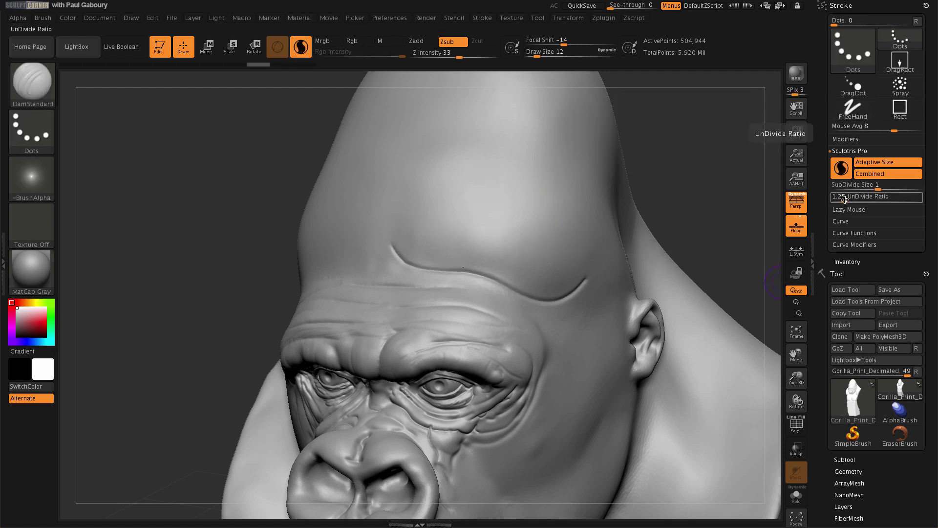
key(shift)
drag(845, 200, 866, 200)
text(2)
key(Return)
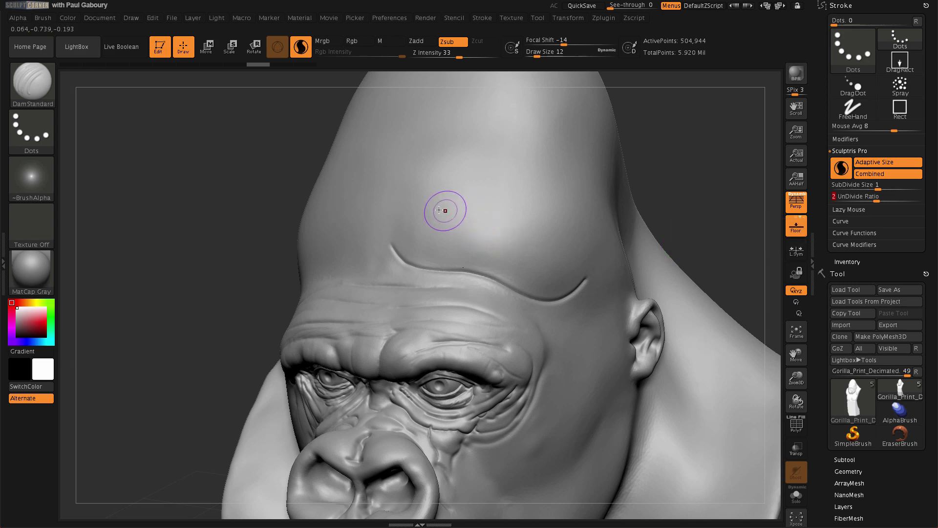
Test and undo a forehead groove, smooth out the upper brow crease, and show the wireframe
mouse_move(405, 215)
mouse_down()
mouse_move(437, 198)
mouse_move(543, 241)
mouse_move(562, 195)
mouse_up()
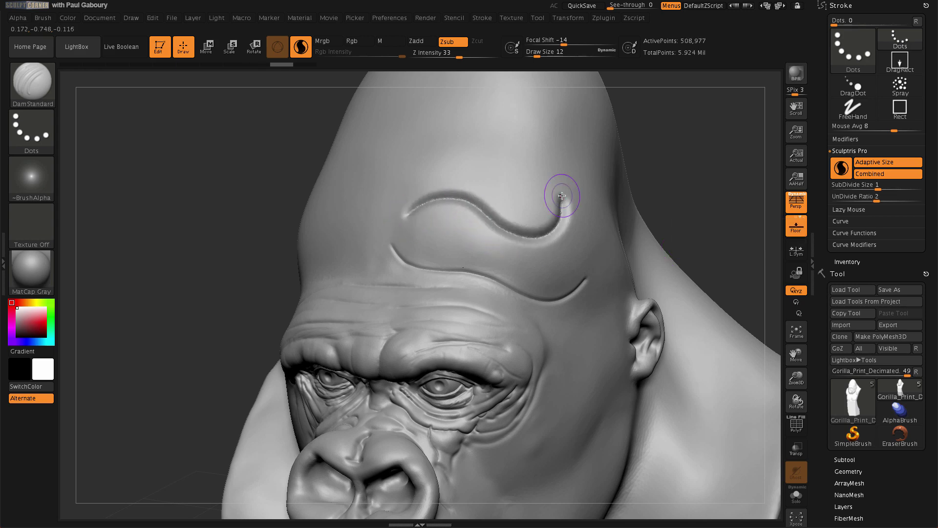
key(ctrl+z)
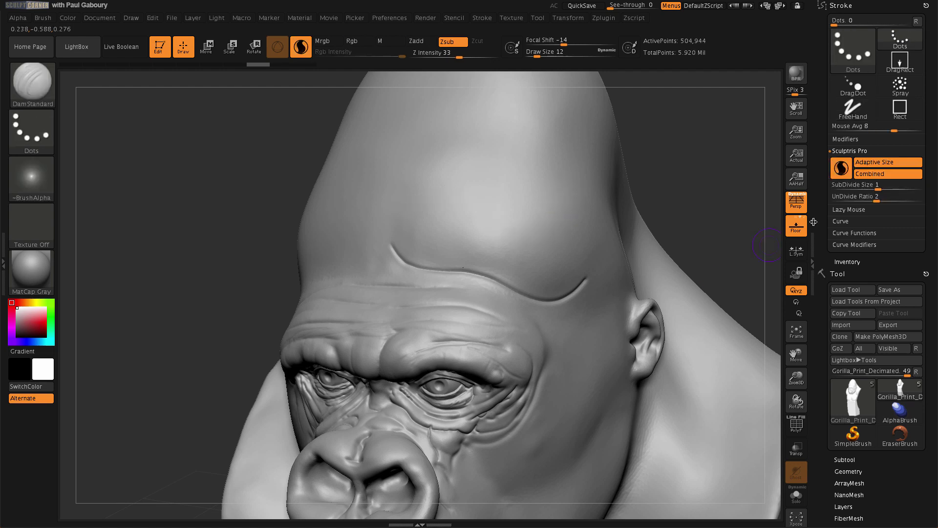
mouse_move(390, 235)
shift+mouse_down()
mouse_move(425, 266)
mouse_move(558, 300)
mouse_move(592, 280)
mouse_move(566, 297)
mouse_move(413, 260)
mouse_move(447, 225)
shift+mouse_up()
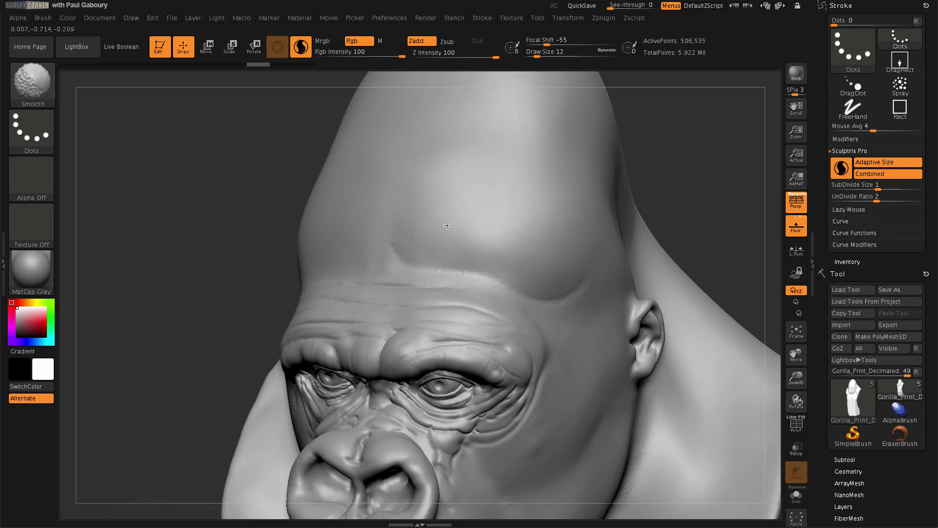
key(shift+f)
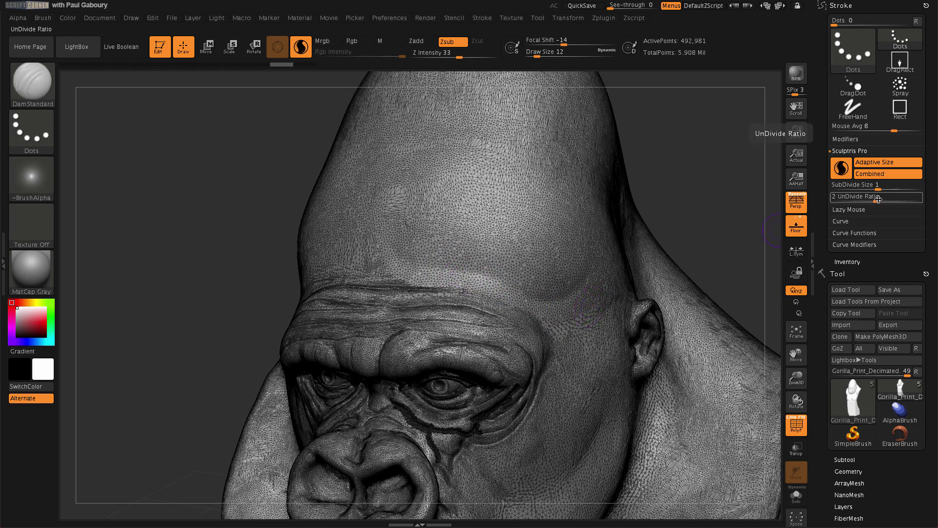
Undo the last smoothing to restore the brow crease, then set UnDivide Ratio to 1.5
key(ctrl+z)
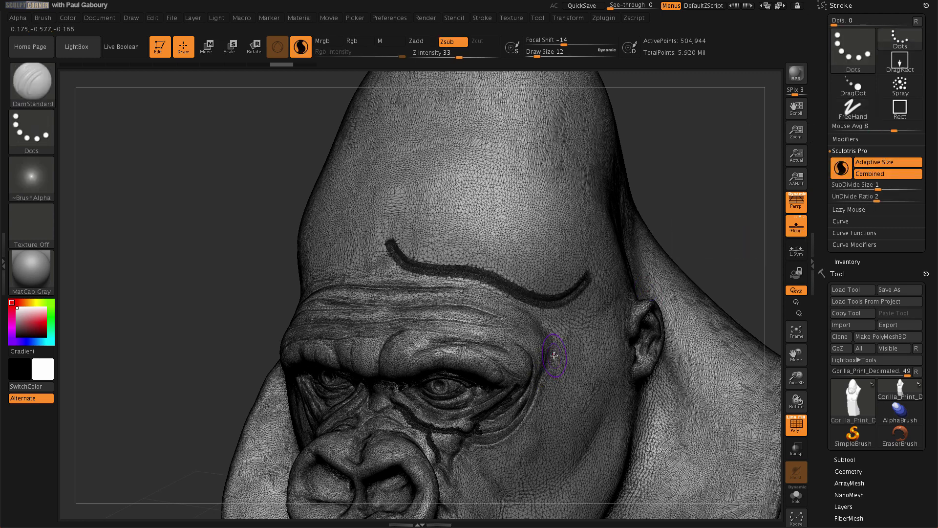
click(874, 197)
text(1.)
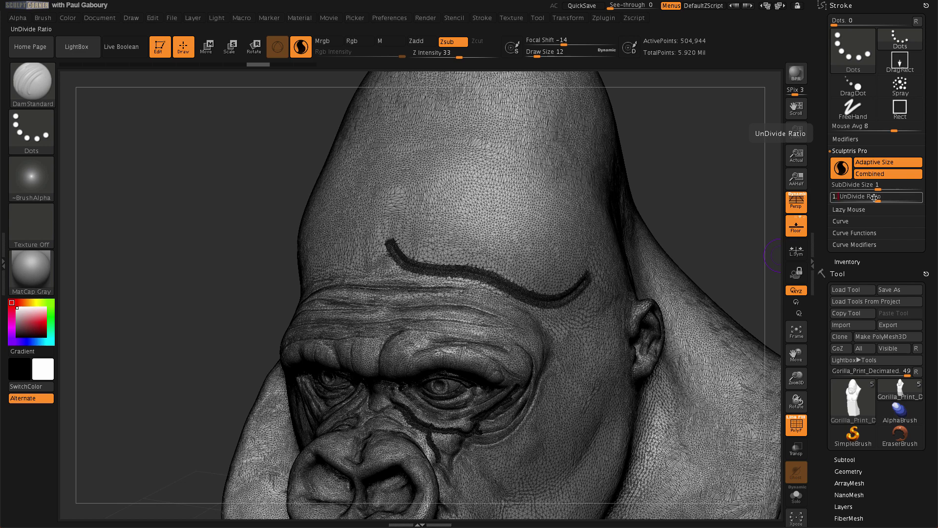
text(5)
key(Return)
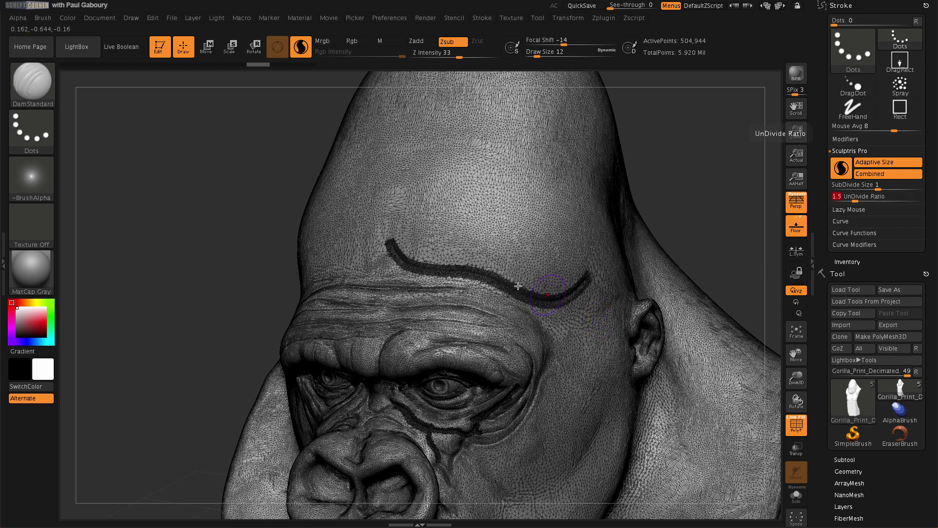
Smooth away the left part of the dark brow crease, coarsening its triangles
shift+drag(390, 236, 401, 252)
shift+drag(410, 259, 501, 283)
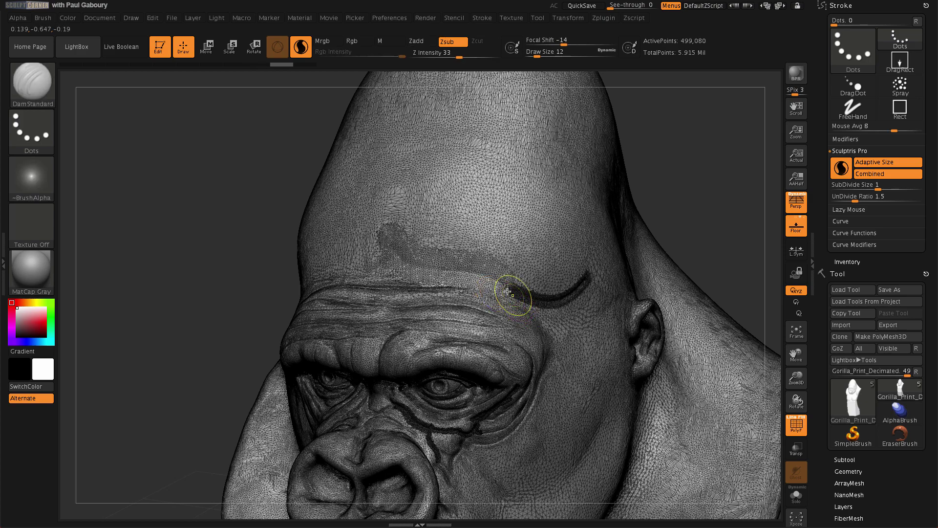
ctrl+right_drag(514, 295, 576, 414)
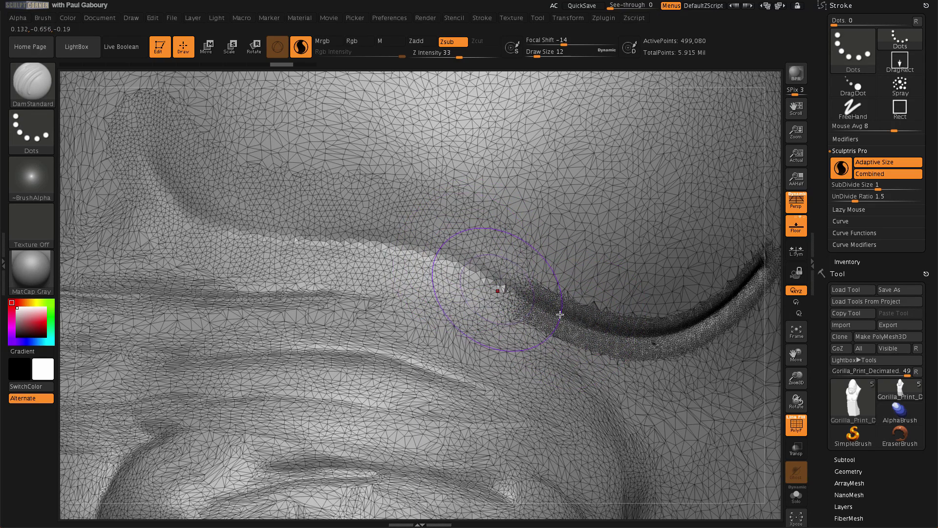
Hide the PolyFrame wireframe and smooth the tip of the brow crease
key(shift+f)
ctrl+right_drag(578, 333, 446, 265)
key(shift)
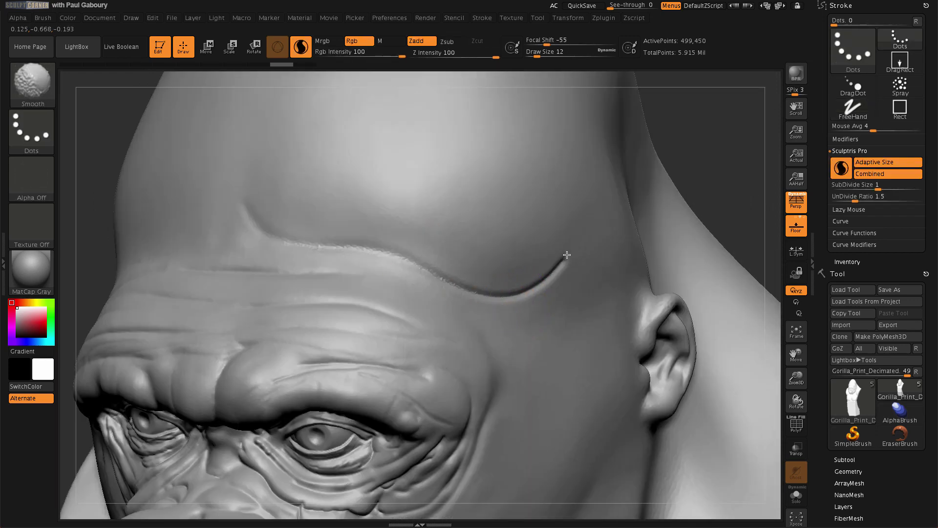
shift+drag(567, 255, 560, 269)
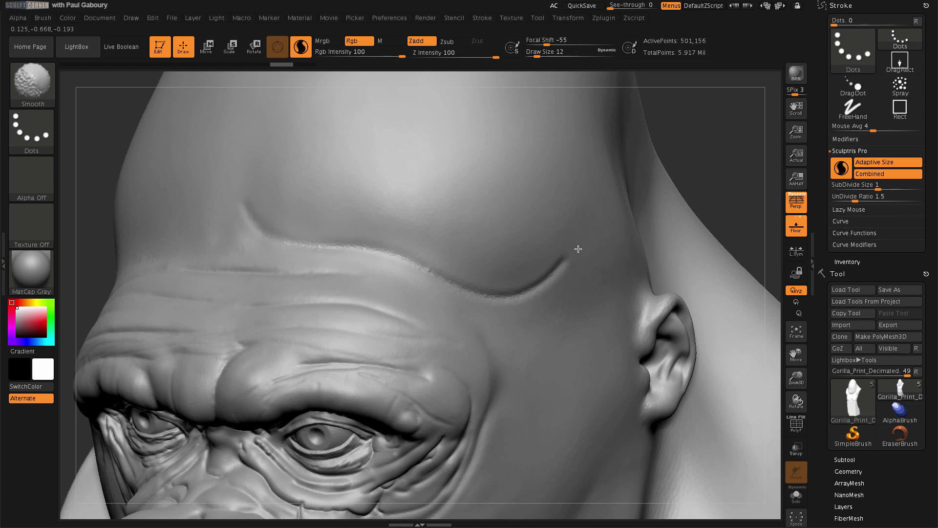
Carve DamStandard creases from the mouth corner and, at Draw Size 5, beside both nostrils
mouse_move(556, 355)
ctrl+right_down()
mouse_move(532, 415)
mouse_move(509, 350)
mouse_move(478, 314)
mouse_move(477, 367)
ctrl+right_up()
mouse_move(454, 318)
mouse_down()
mouse_move(467, 350)
mouse_move(463, 299)
mouse_move(495, 213)
mouse_up()
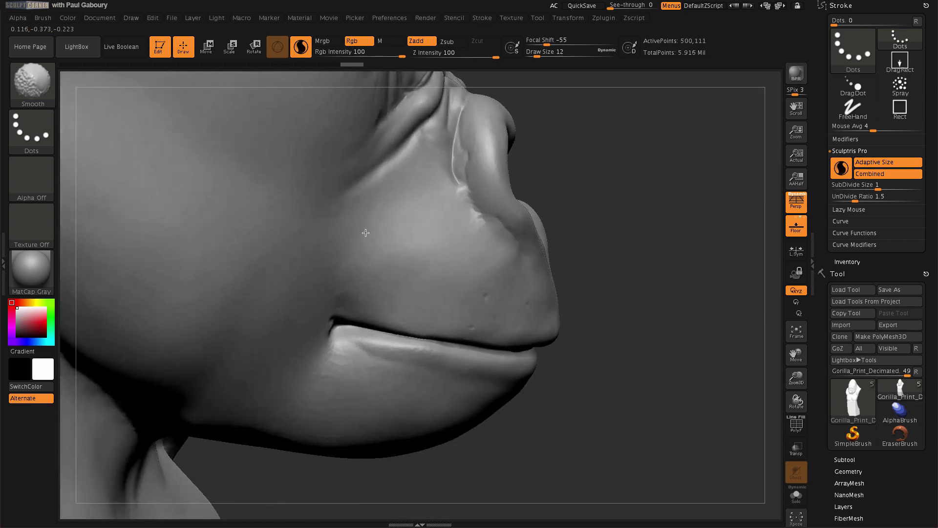
mouse_move(365, 231)
right_down()
mouse_move(327, 212)
mouse_move(345, 221)
mouse_move(342, 238)
mouse_move(345, 226)
right_up()
key(s)
drag(346, 226, 344, 225)
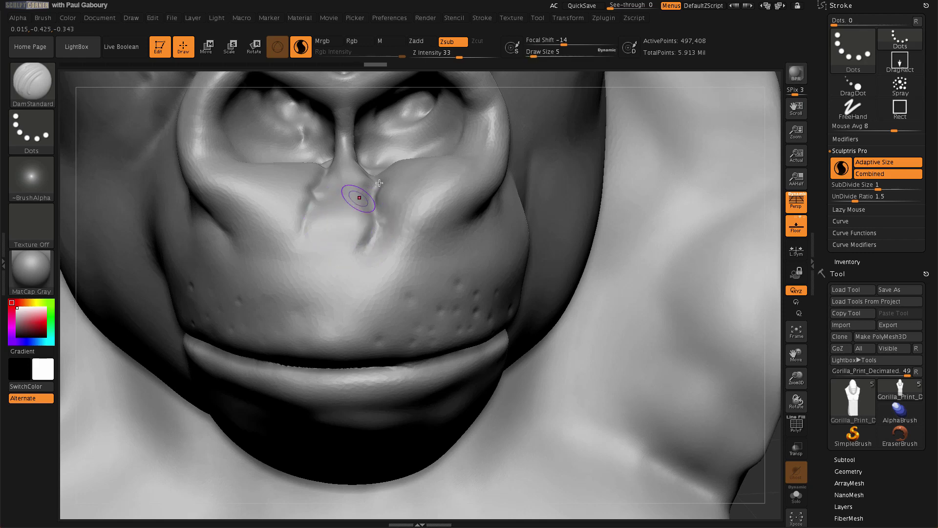
drag(376, 179, 369, 246)
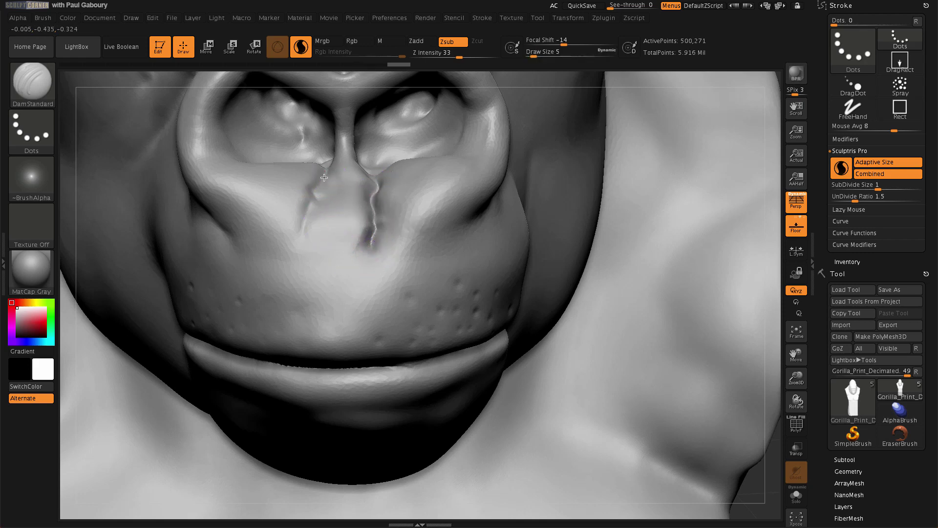
mouse_move(322, 198)
mouse_down()
mouse_move(304, 236)
mouse_move(310, 255)
mouse_up()
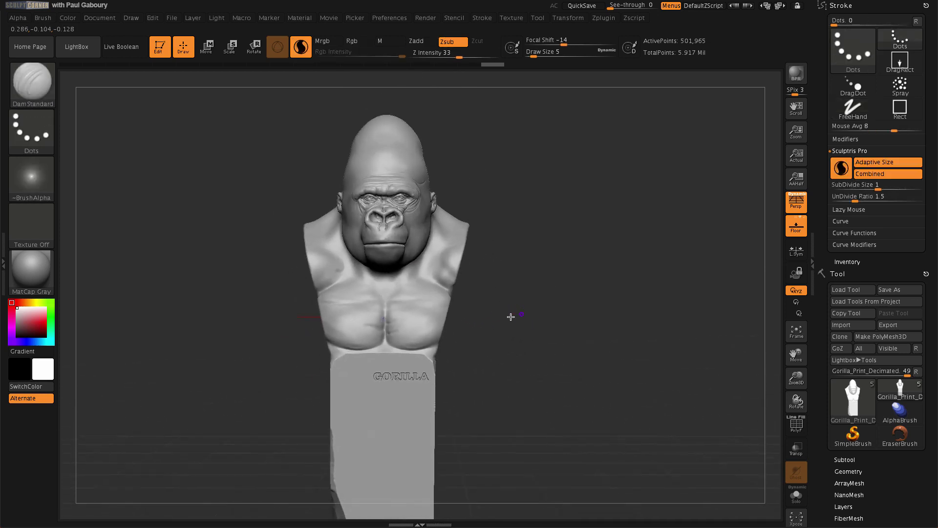
Orbit the bust to a three-quarter view showing it whole on its GORILLA base
drag(509, 316, 515, 321)
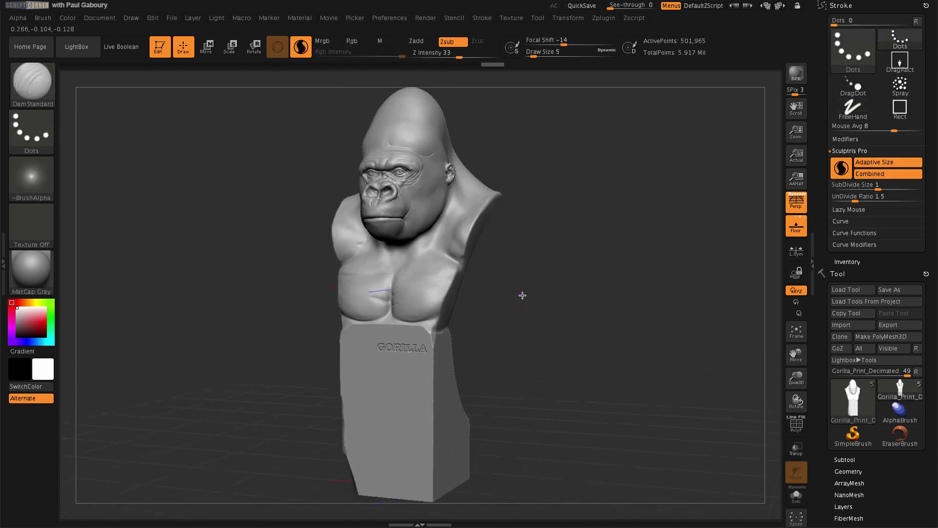